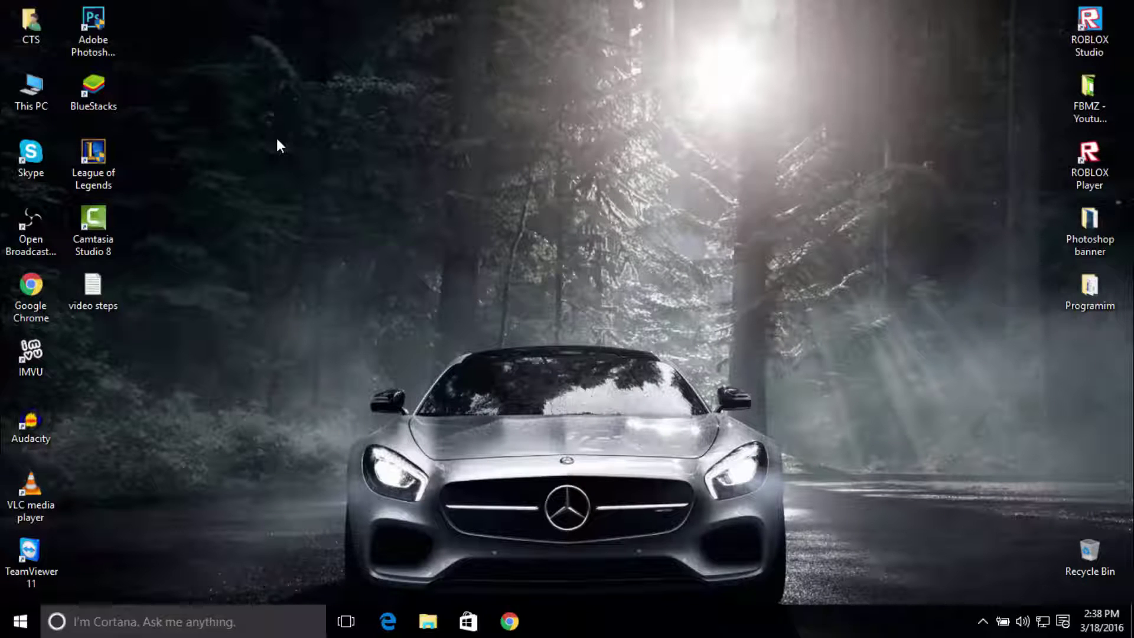
Switch 'Make Start, taskbar, and action center transparent' Off under Personalization Colors, then close Settings
right_click(308, 105)
click(361, 303)
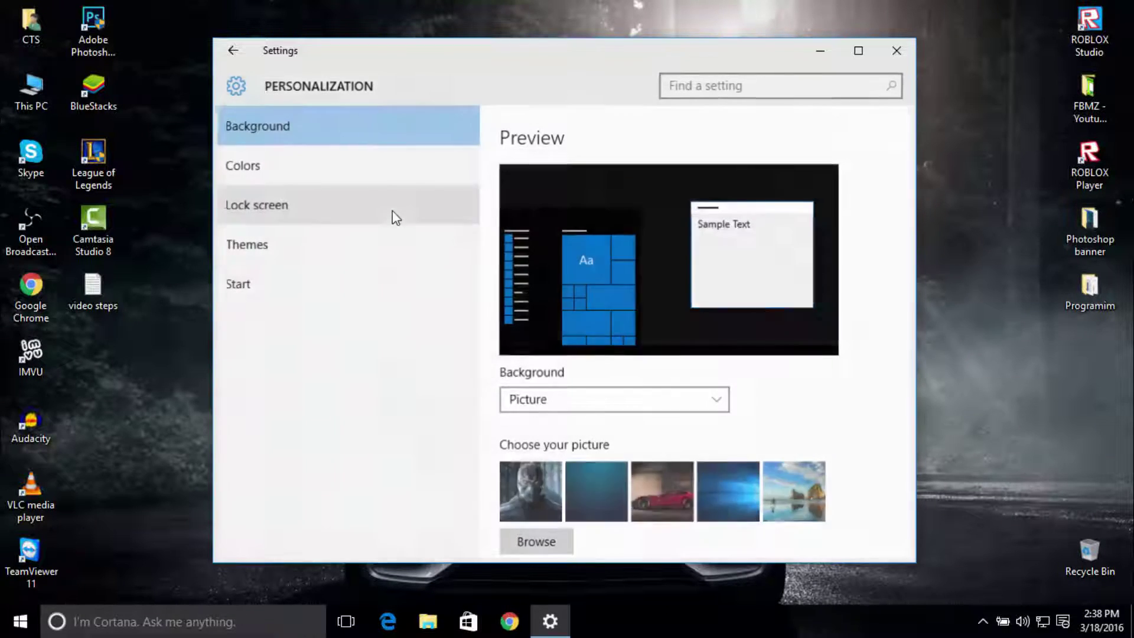
click(256, 163)
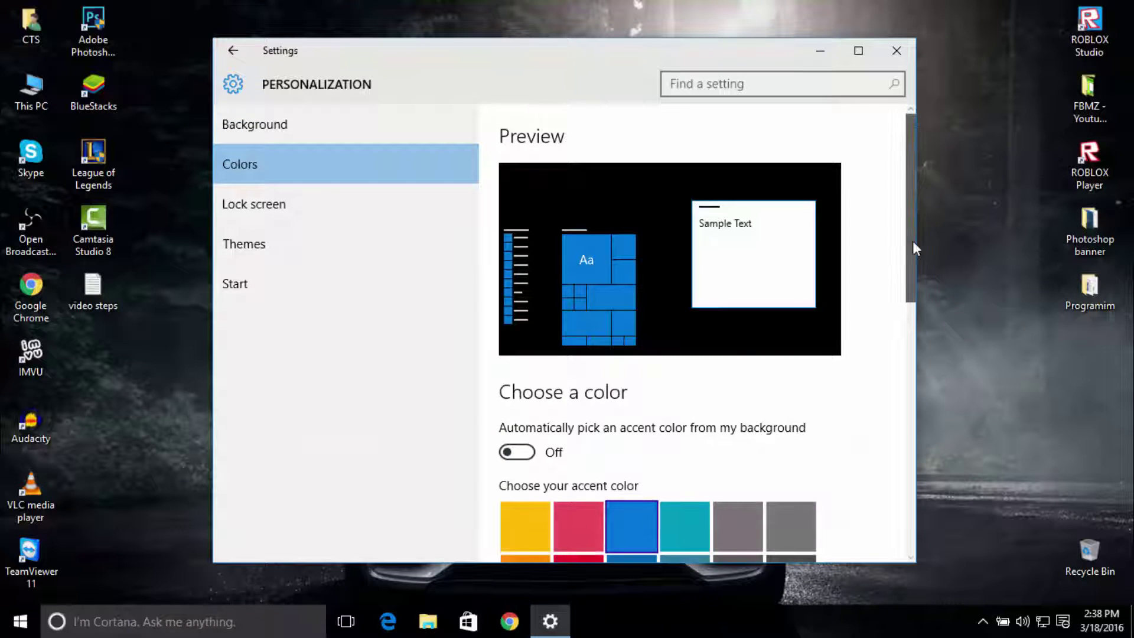
scroll(912, 241, down, 10)
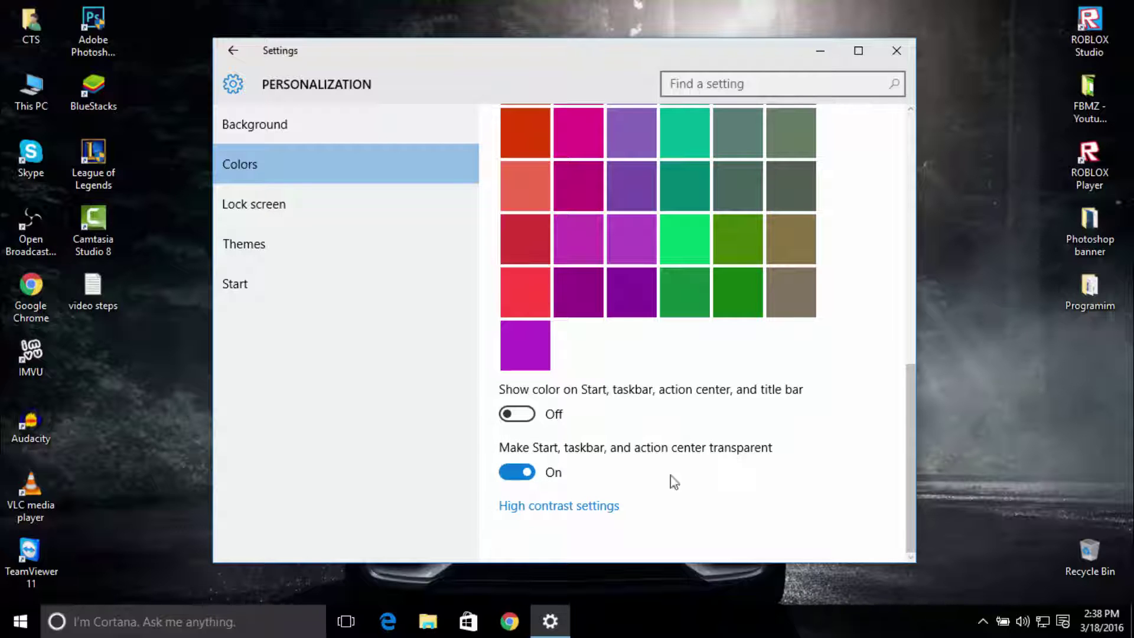
click(525, 473)
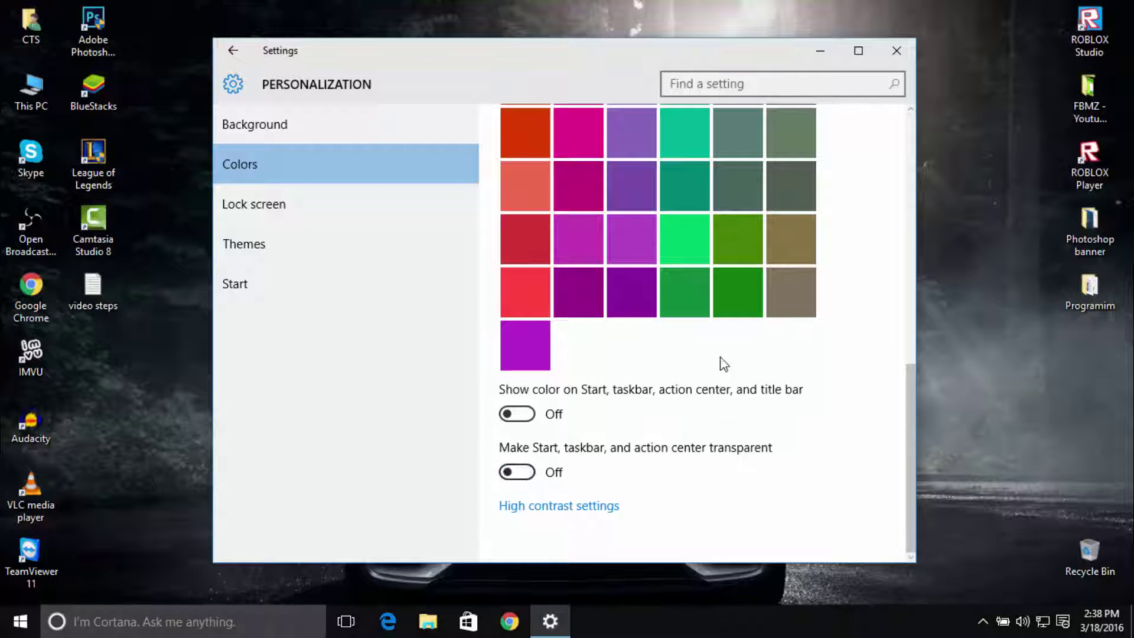
click(896, 50)
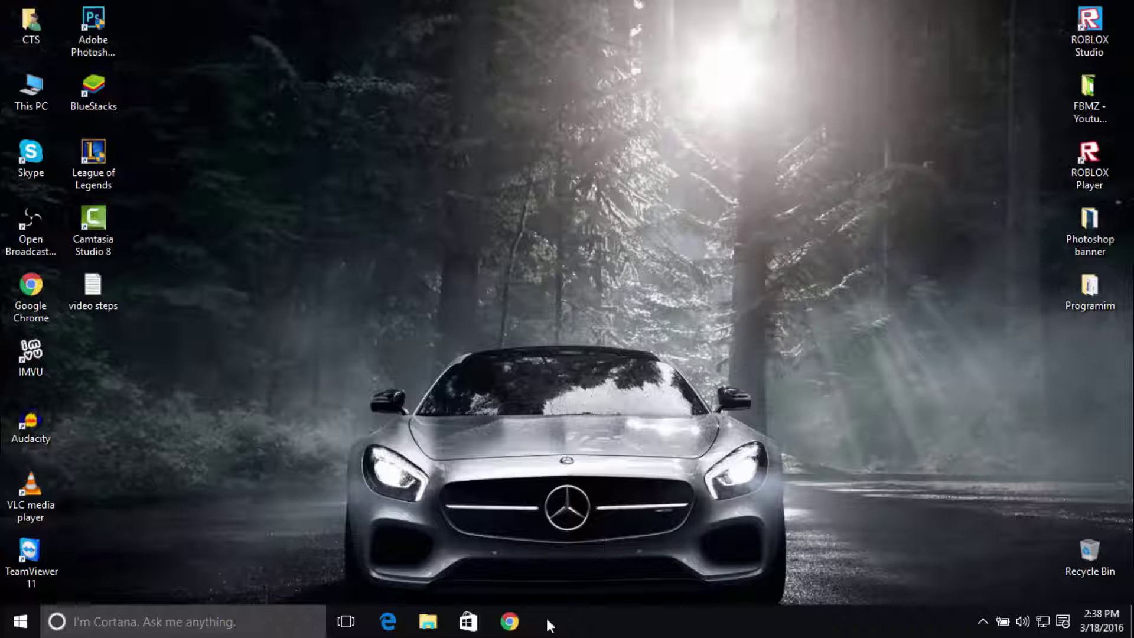
Disable BlueStacks Agent on Task Manager's Startup tab and close Task Manager
right_click(603, 615)
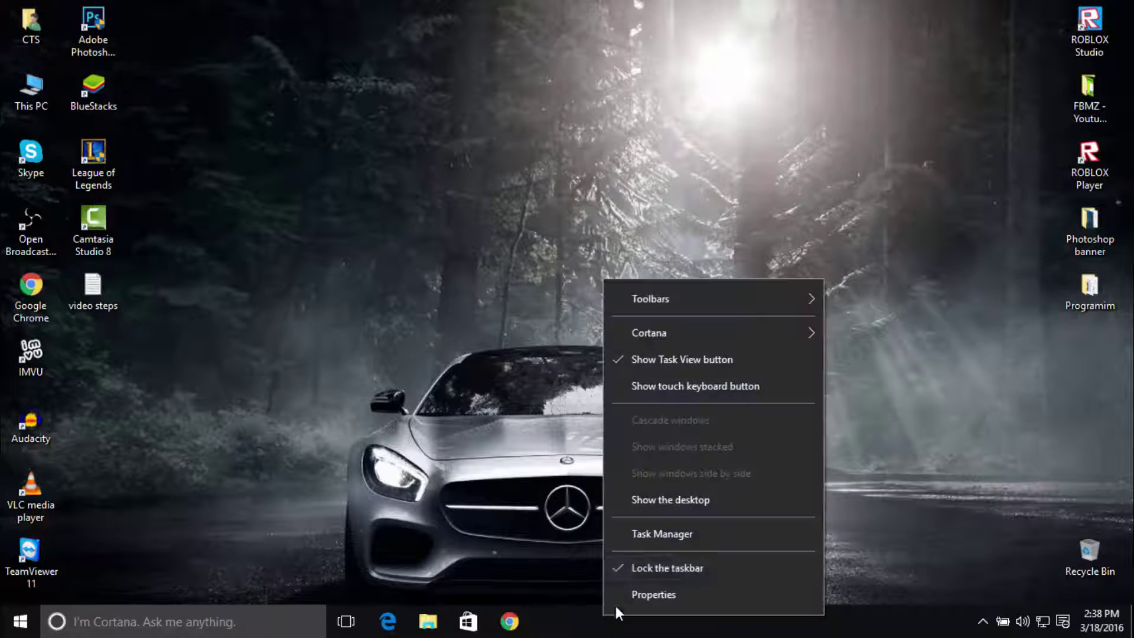
click(678, 532)
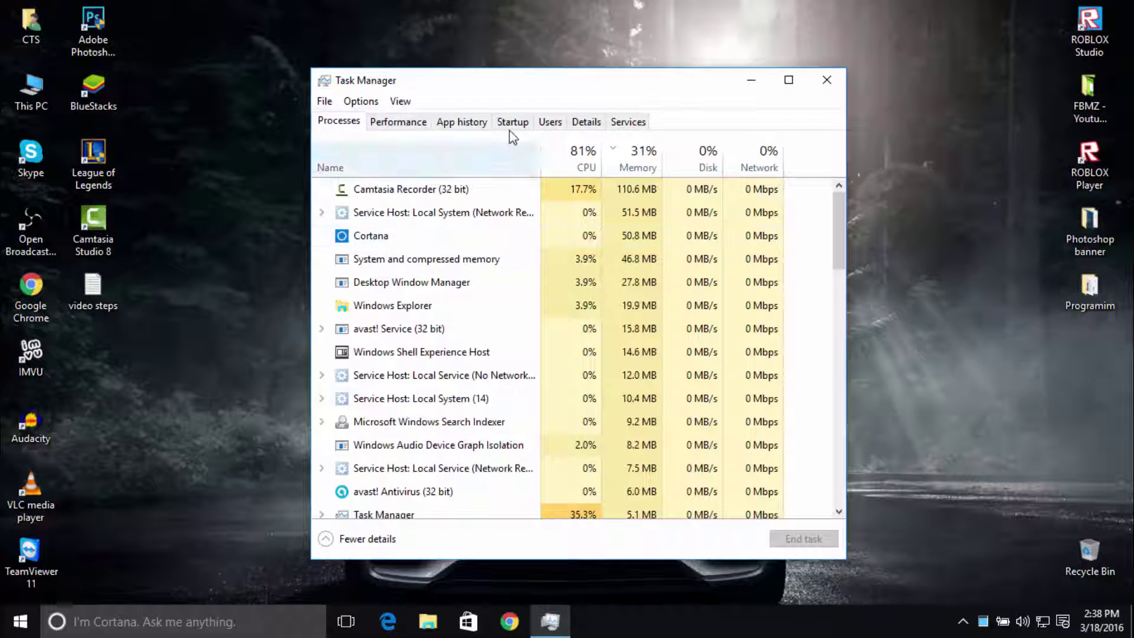
click(512, 122)
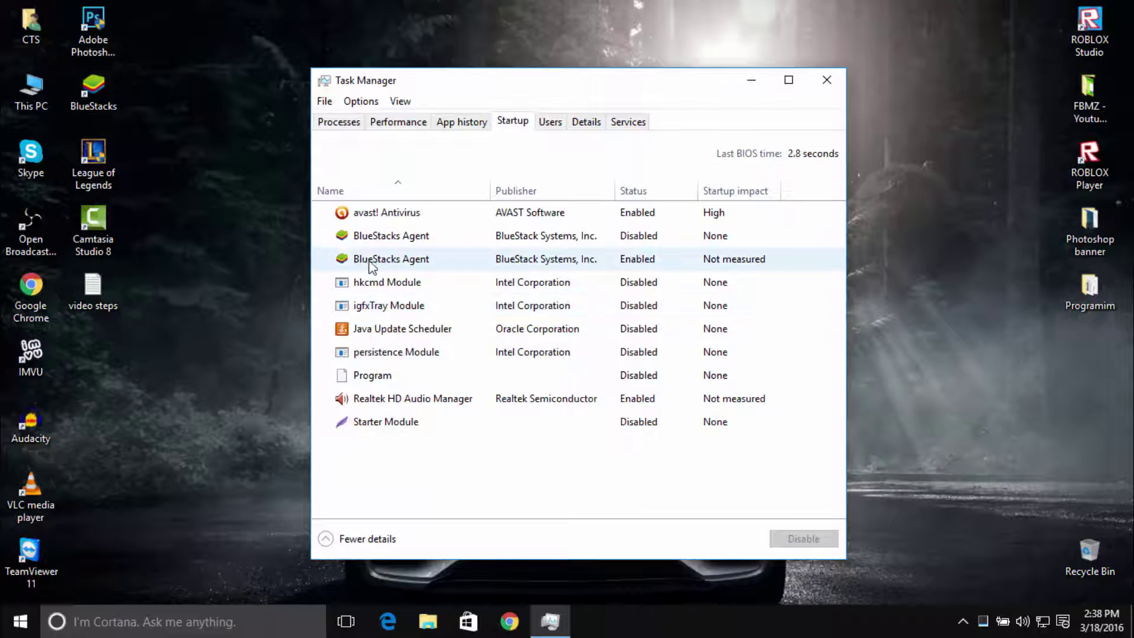
click(439, 266)
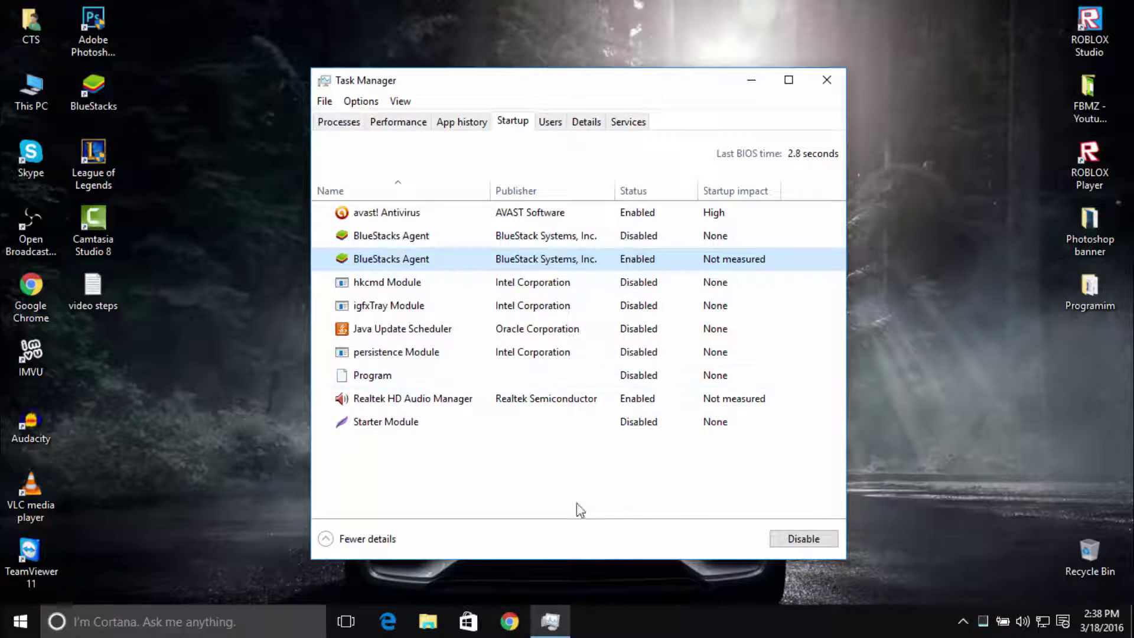
click(803, 538)
click(827, 80)
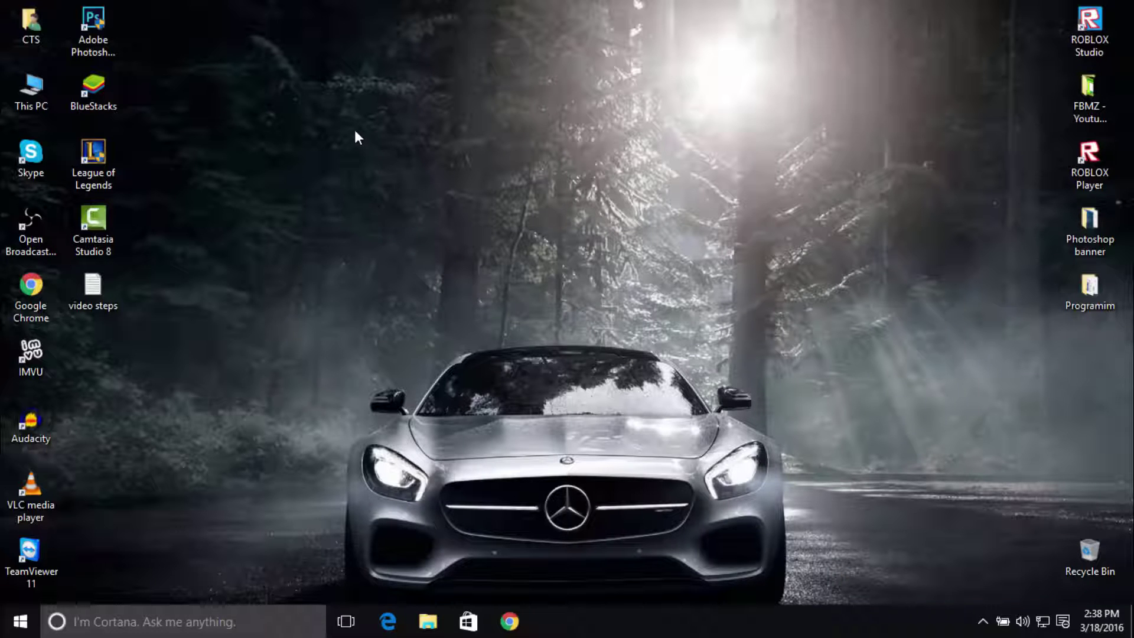
Refresh the desktop, then open Advanced system settings from This PC's Properties
right_click(355, 132)
click(385, 181)
right_click(39, 98)
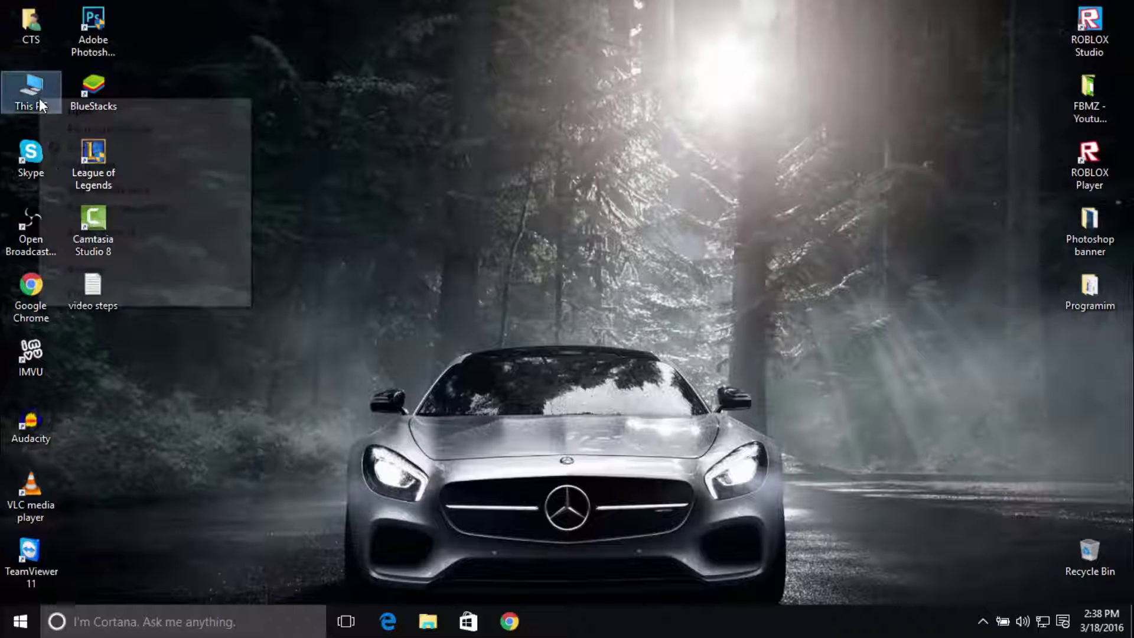
click(137, 292)
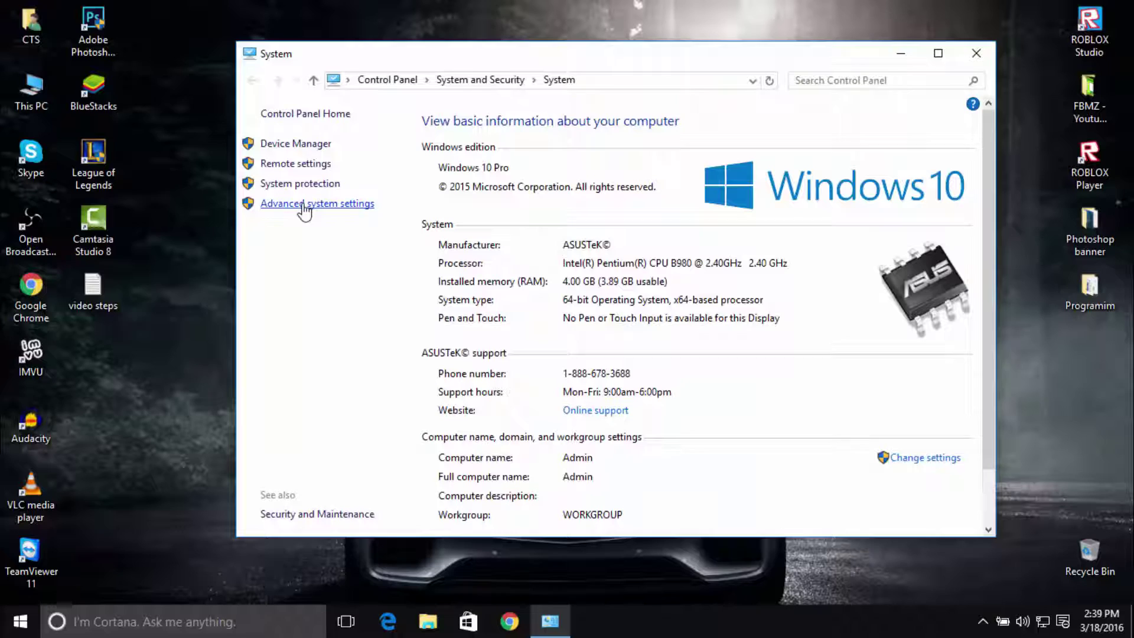
click(304, 210)
drag(321, 50, 626, 103)
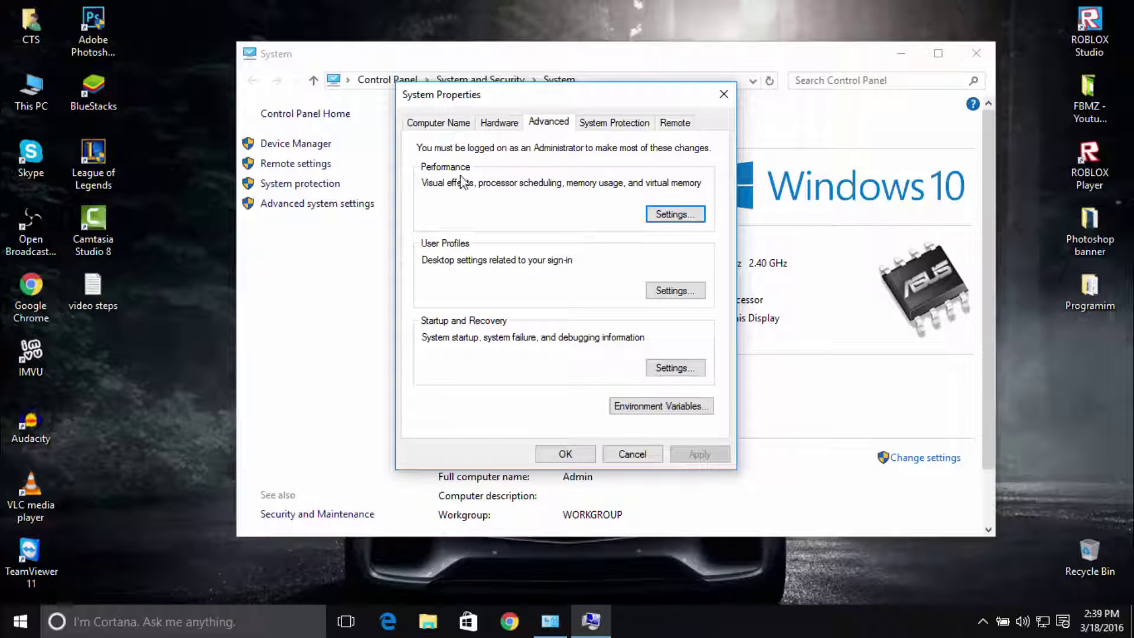
Set Custom visual effects keeping only Peek, window and pointer shadows, drag contents, icon label shadows
click(672, 213)
drag(585, 109, 549, 52)
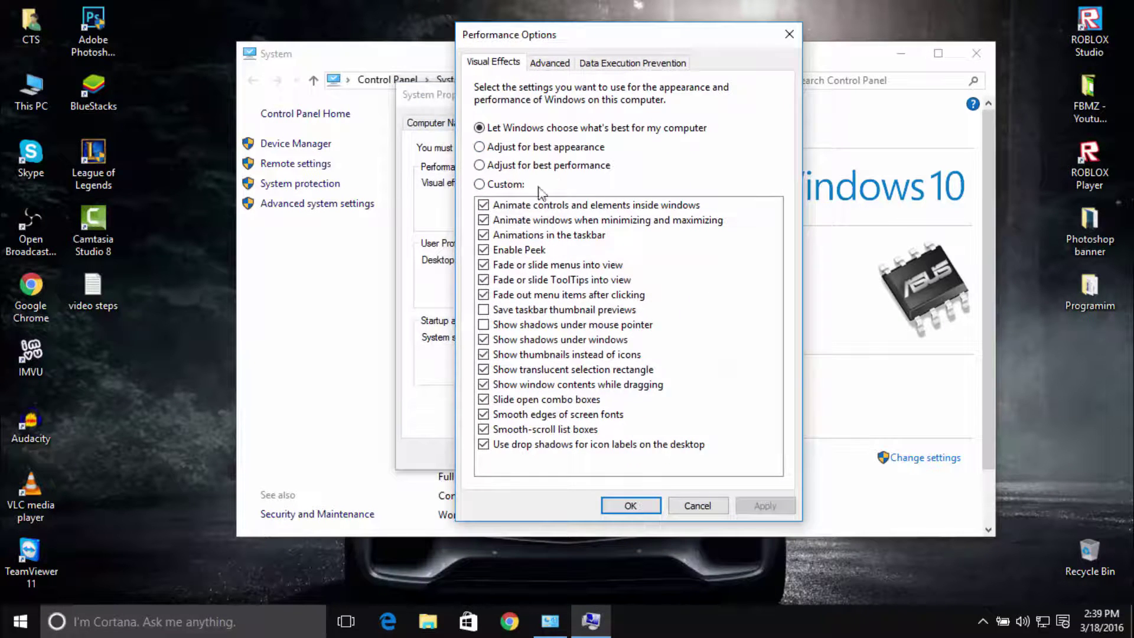
click(479, 165)
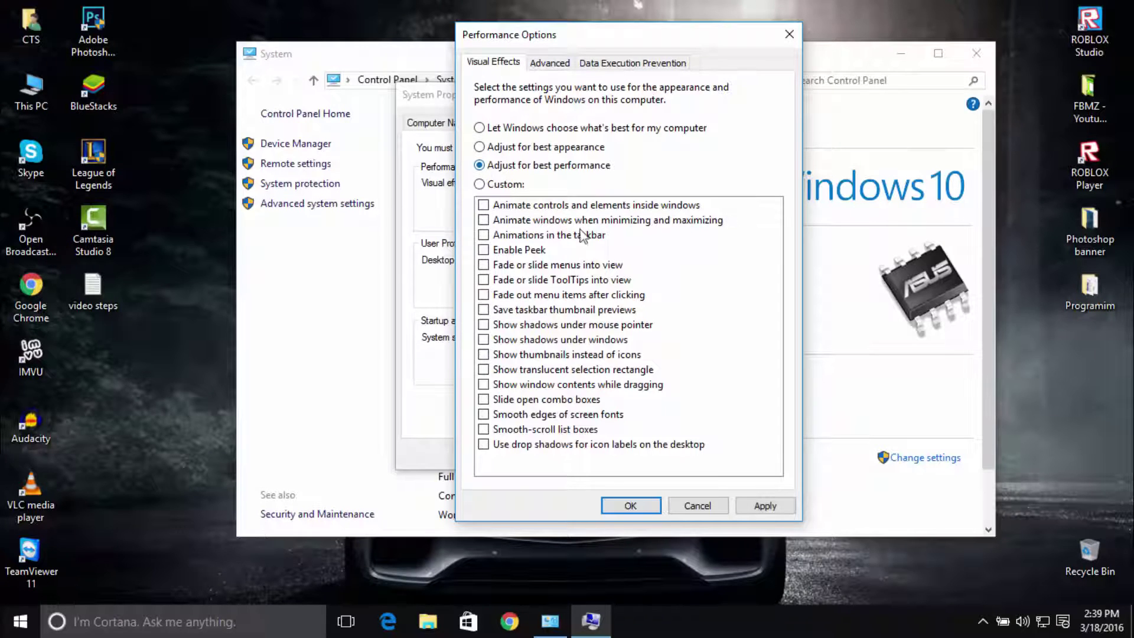
click(480, 184)
click(483, 250)
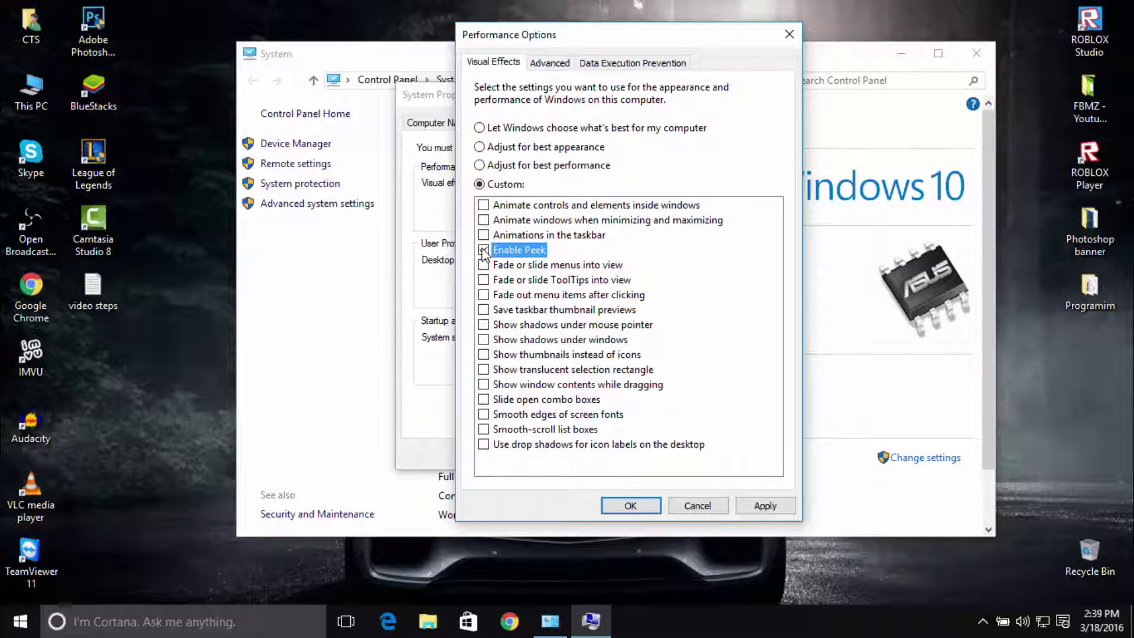
click(484, 445)
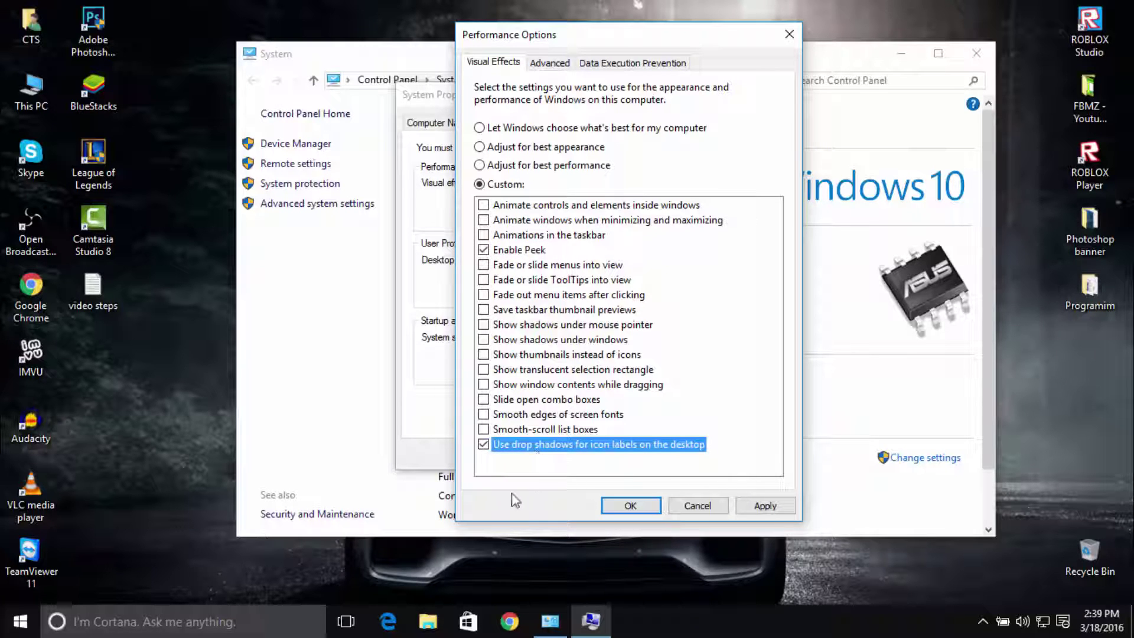
click(490, 388)
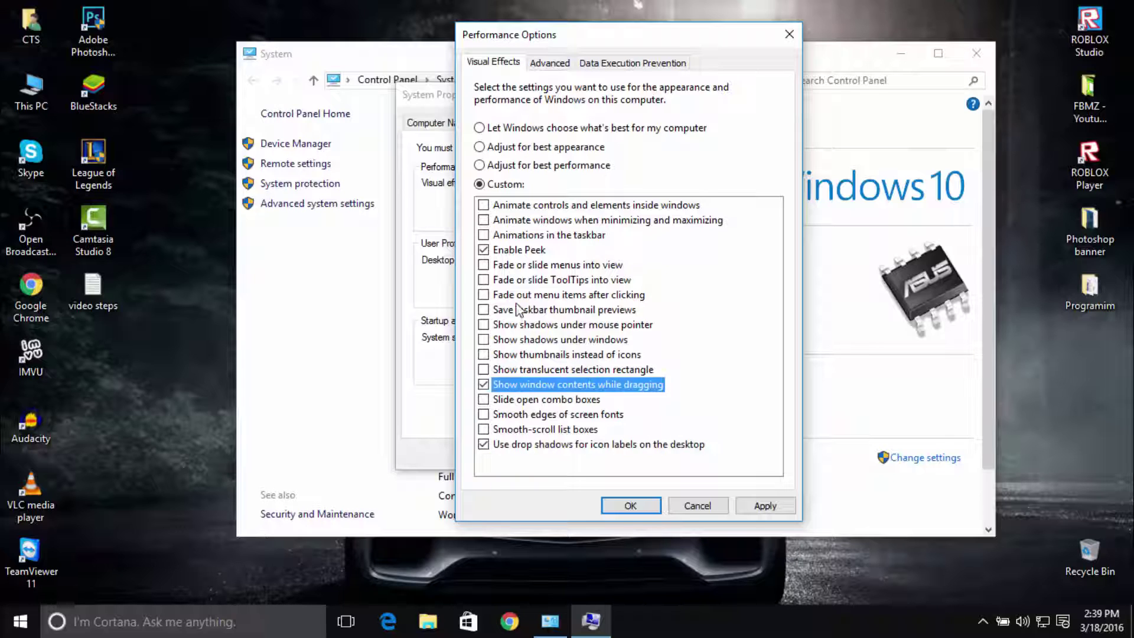
click(484, 339)
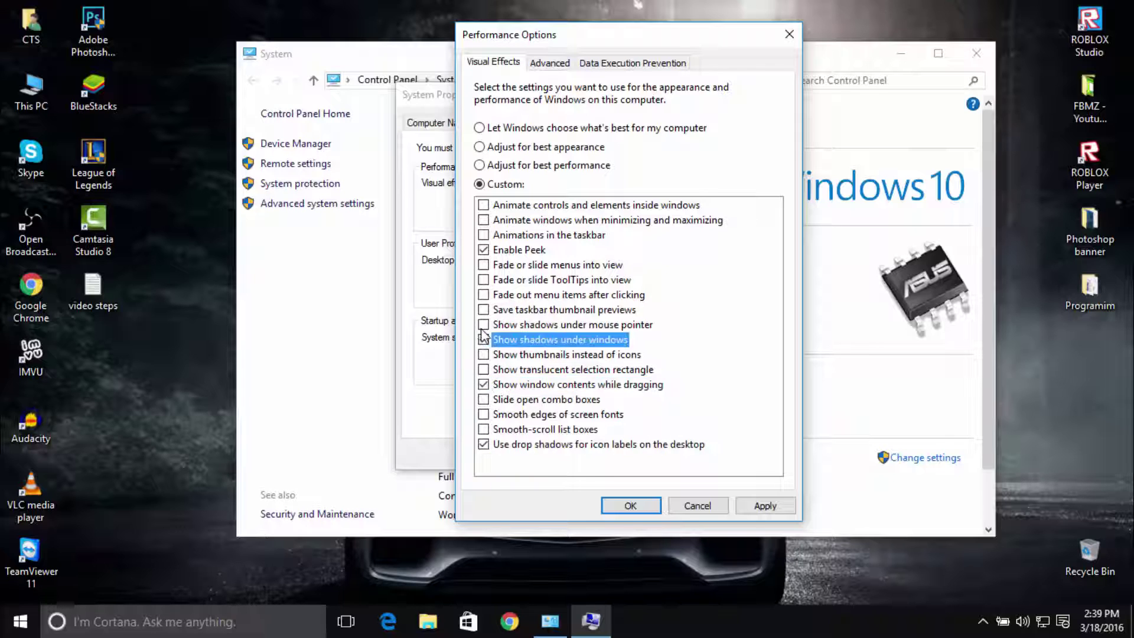
click(484, 324)
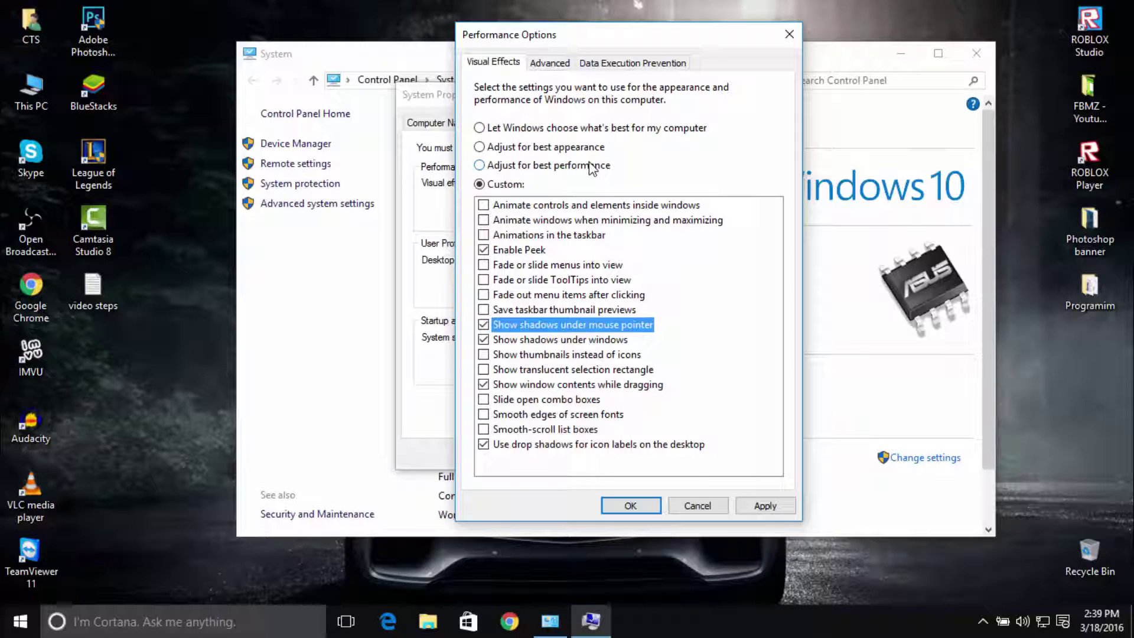
Apply the visual effects and close Performance Options, System Properties and the System window
click(766, 506)
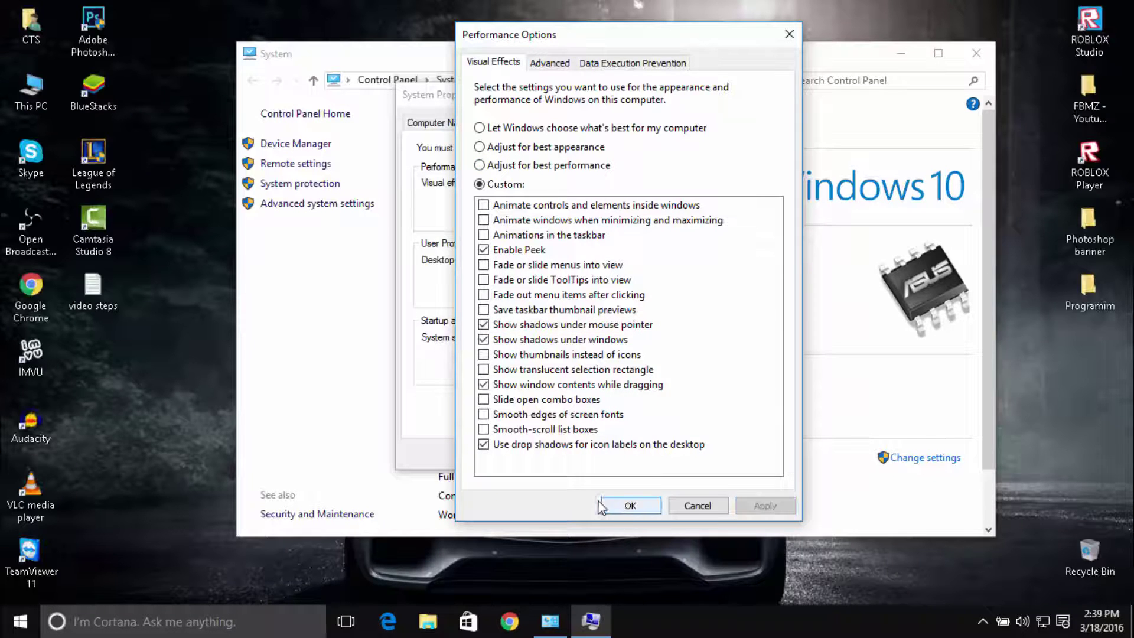
click(631, 505)
click(567, 454)
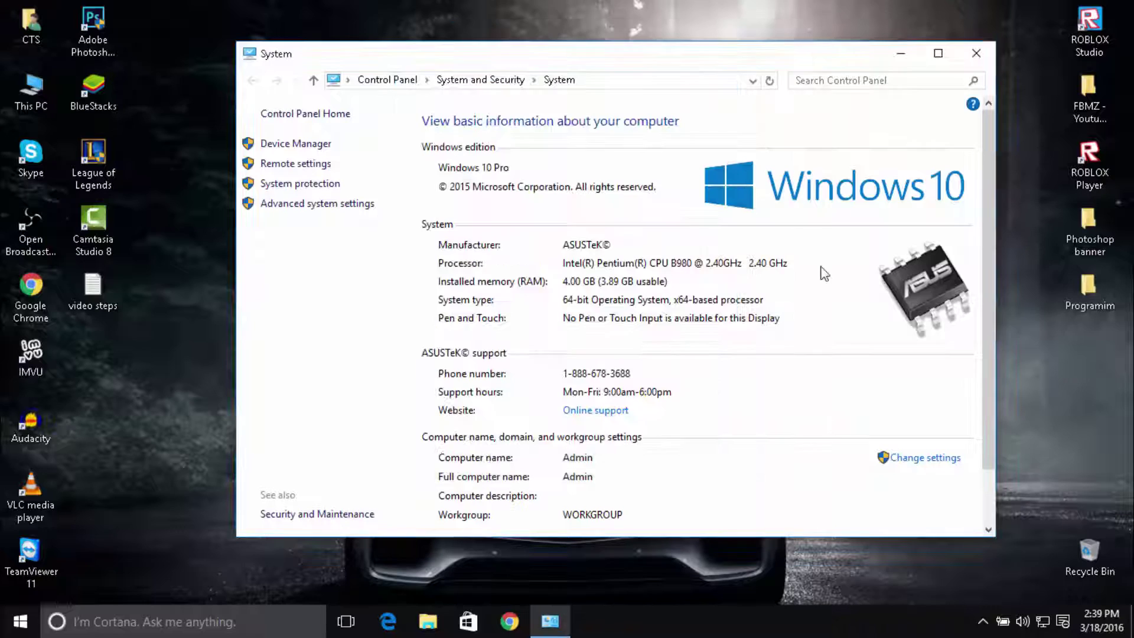
click(966, 55)
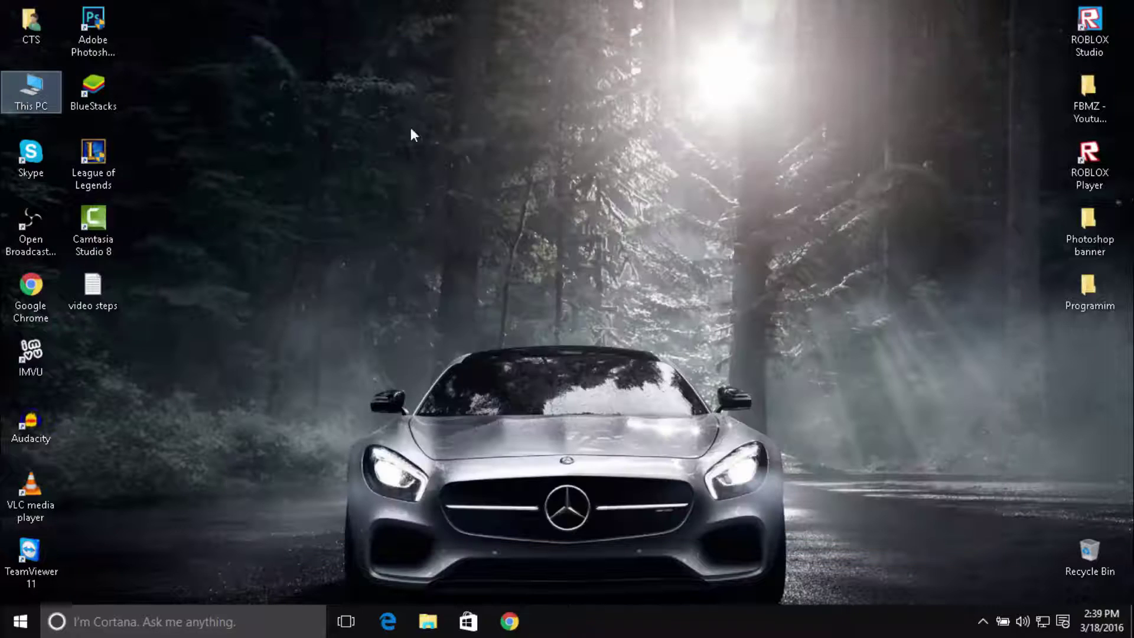
Refresh the desktop and open the Properties of Local Disk (C:) from This PC
right_click(353, 103)
click(368, 147)
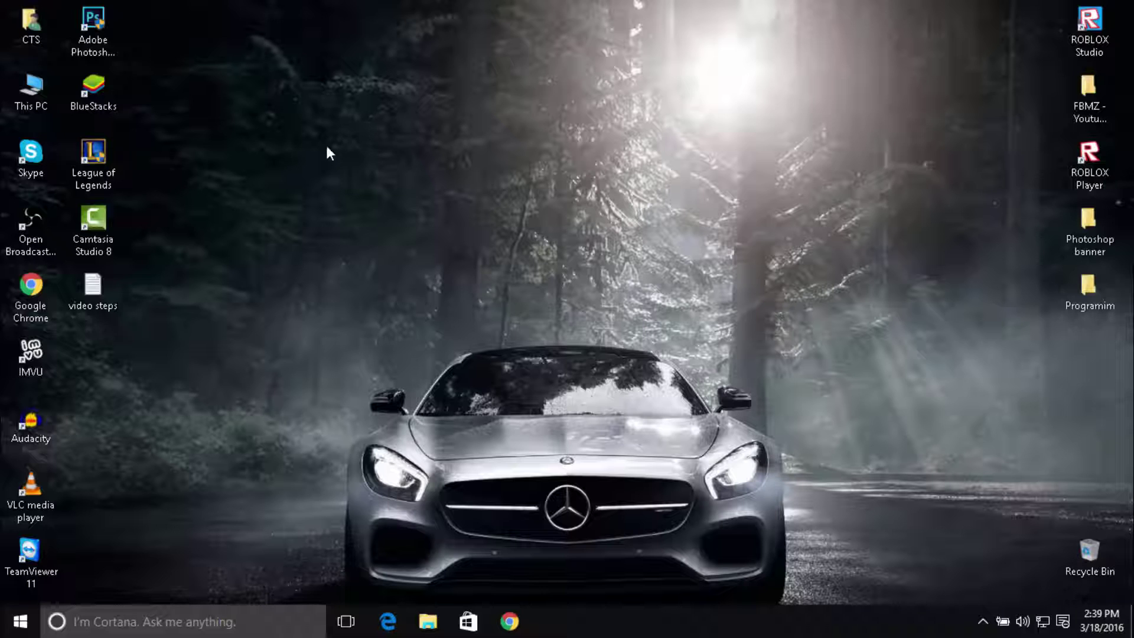
double_click(36, 84)
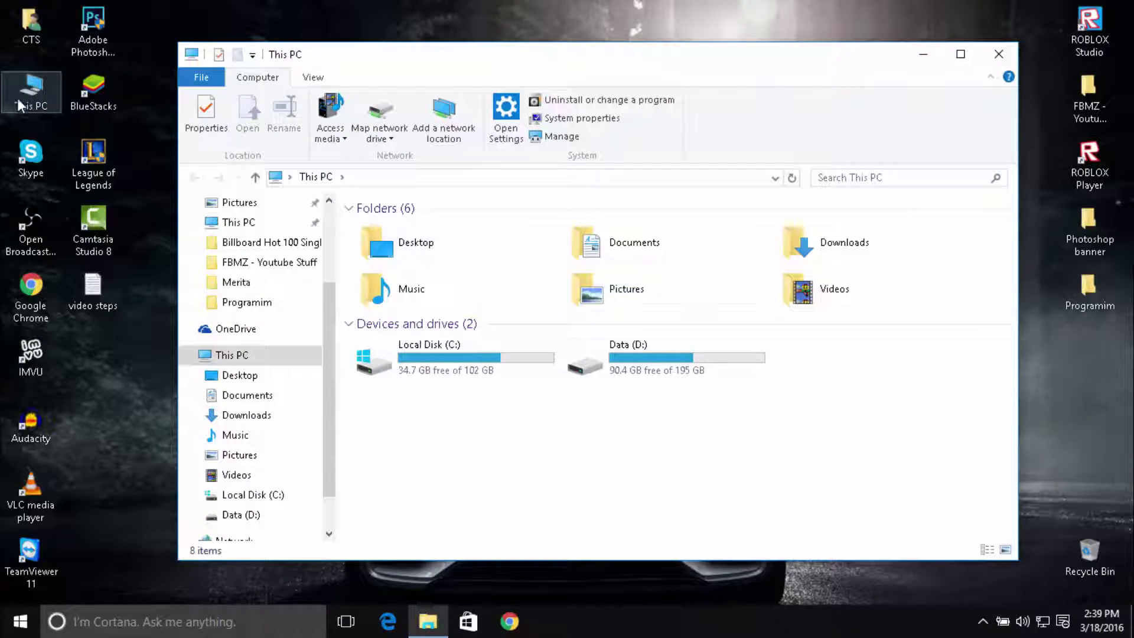
click(430, 360)
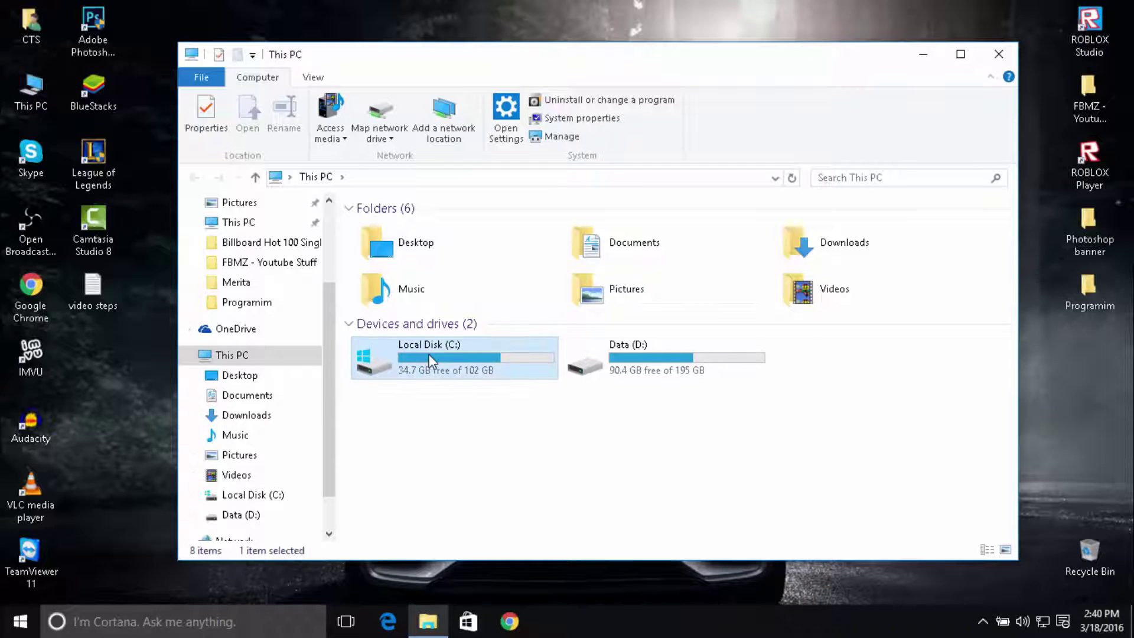
right_click(430, 361)
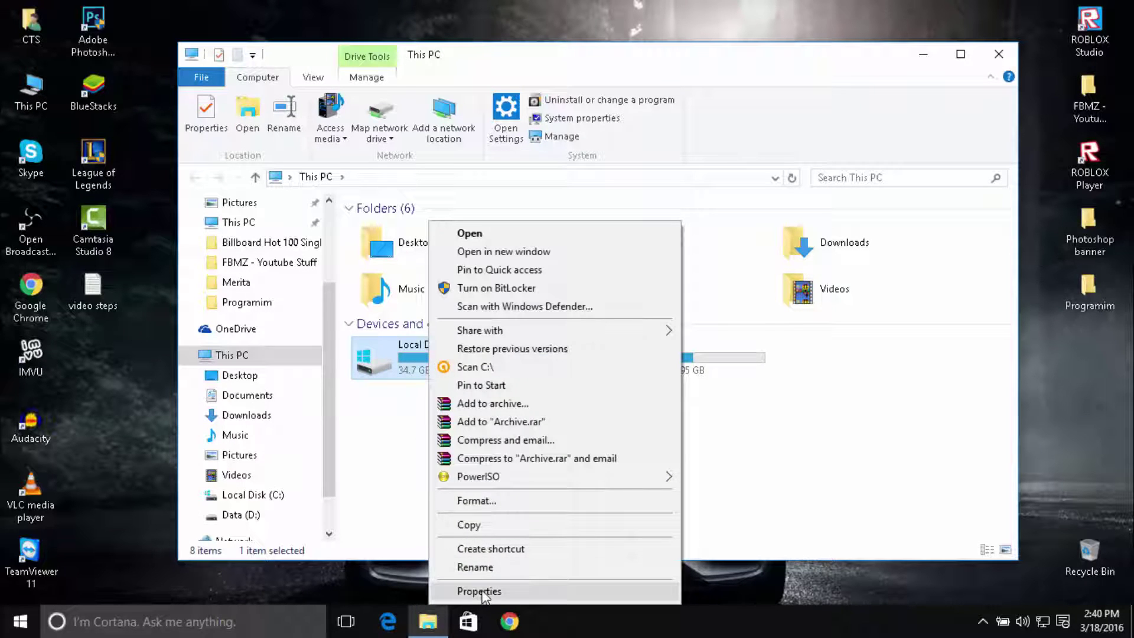
click(483, 583)
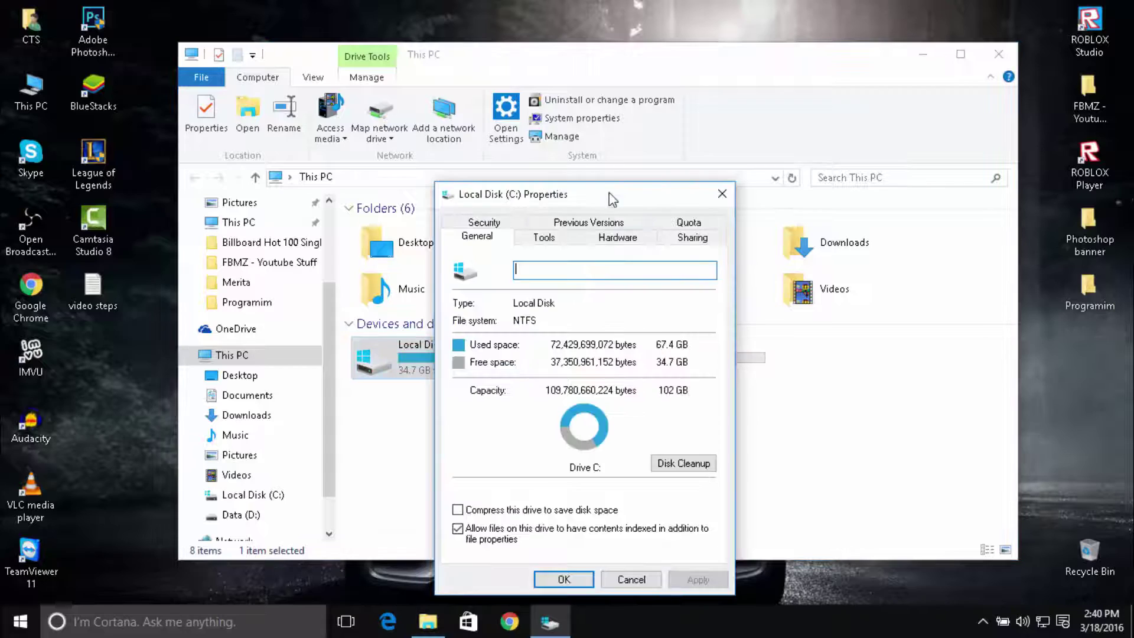
drag(609, 193, 631, 103)
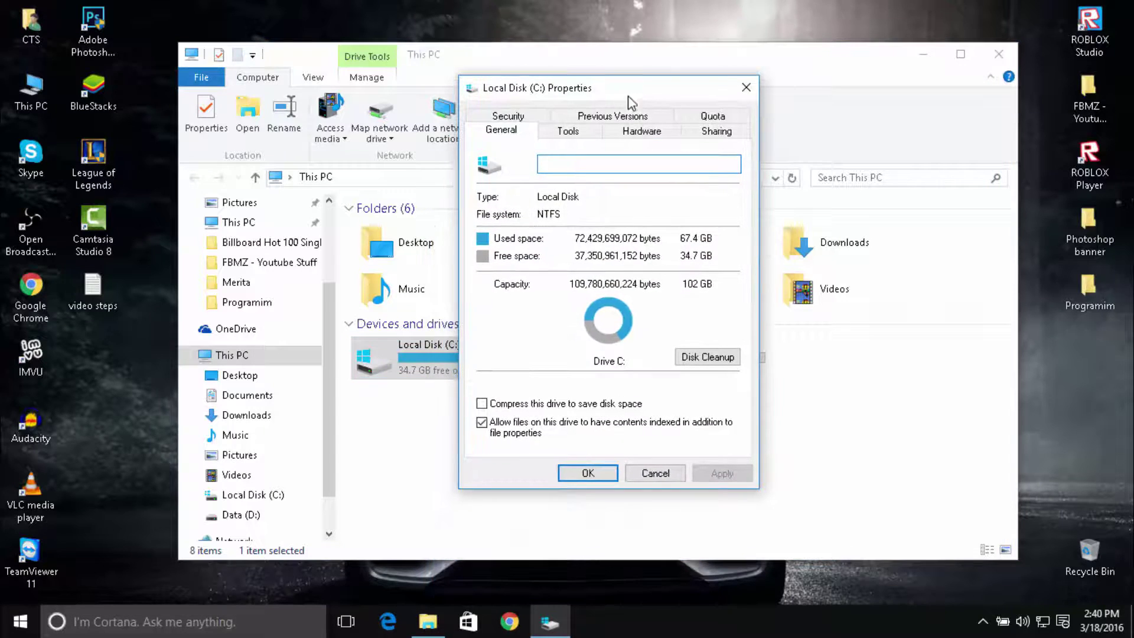
Run Disk Cleanup on C: and permanently delete about 185 MB of unneeded files
click(713, 358)
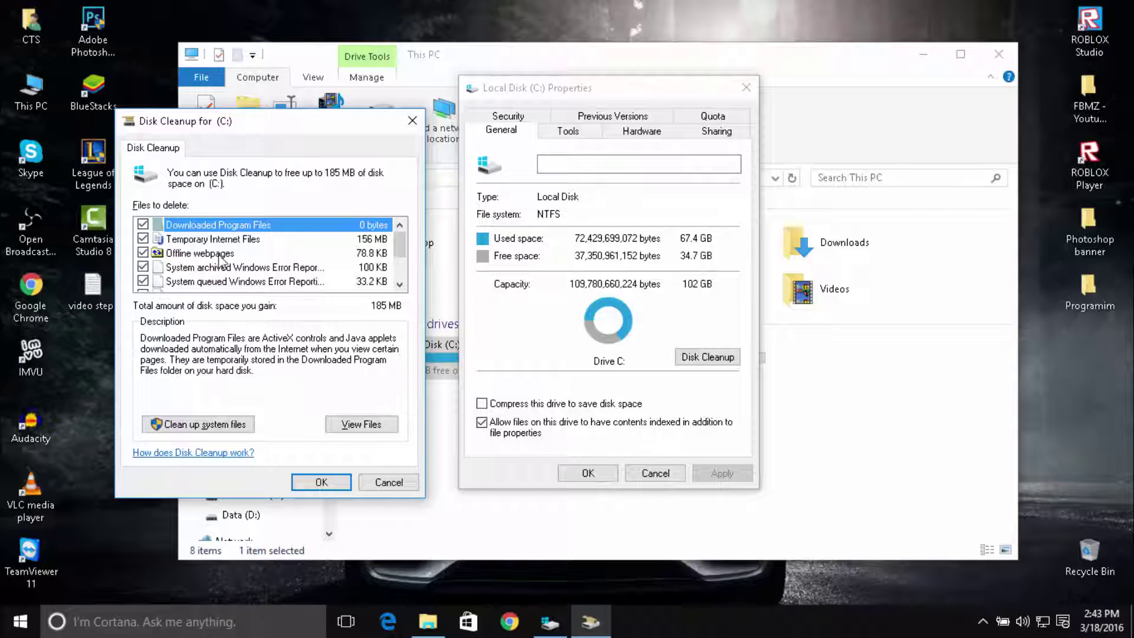
mouse_move(401, 251)
mouse_down()
mouse_move(404, 272)
mouse_move(402, 251)
mouse_up()
click(322, 484)
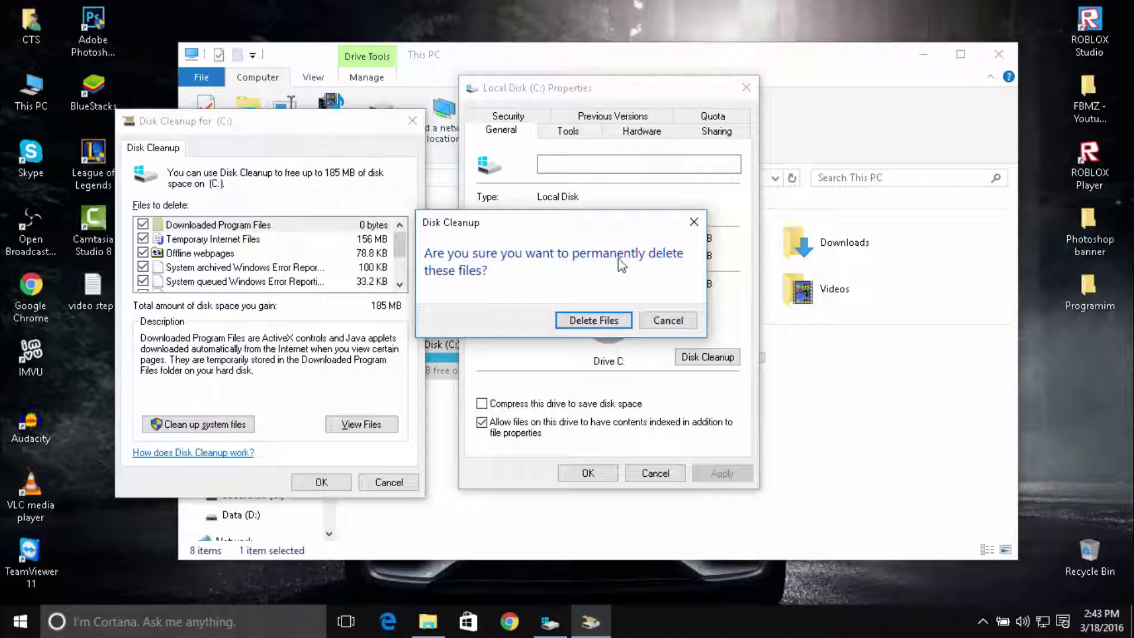
click(589, 322)
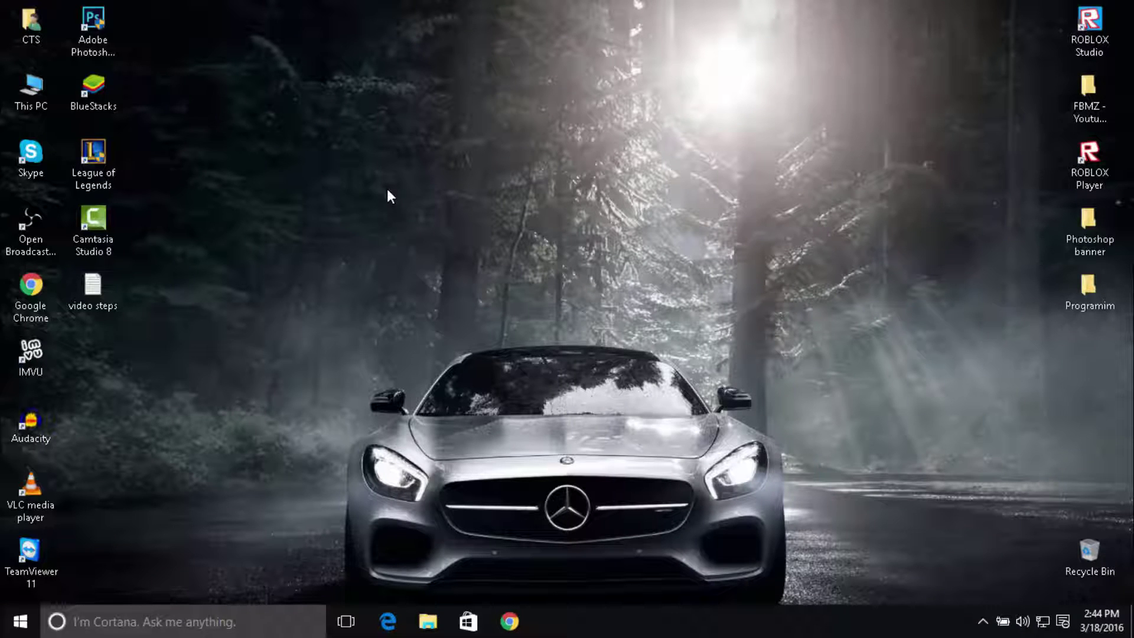
Open the Prefetch folder by running 'prefetch' and granting access permission
key(super+r)
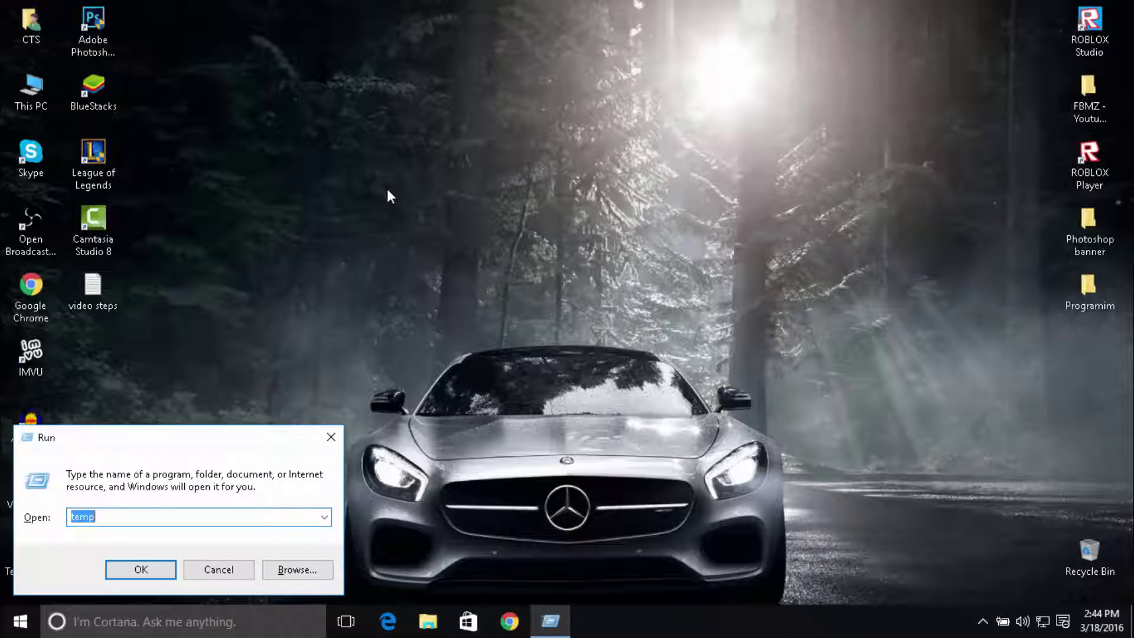
text(prefetch)
key(Return)
click(588, 330)
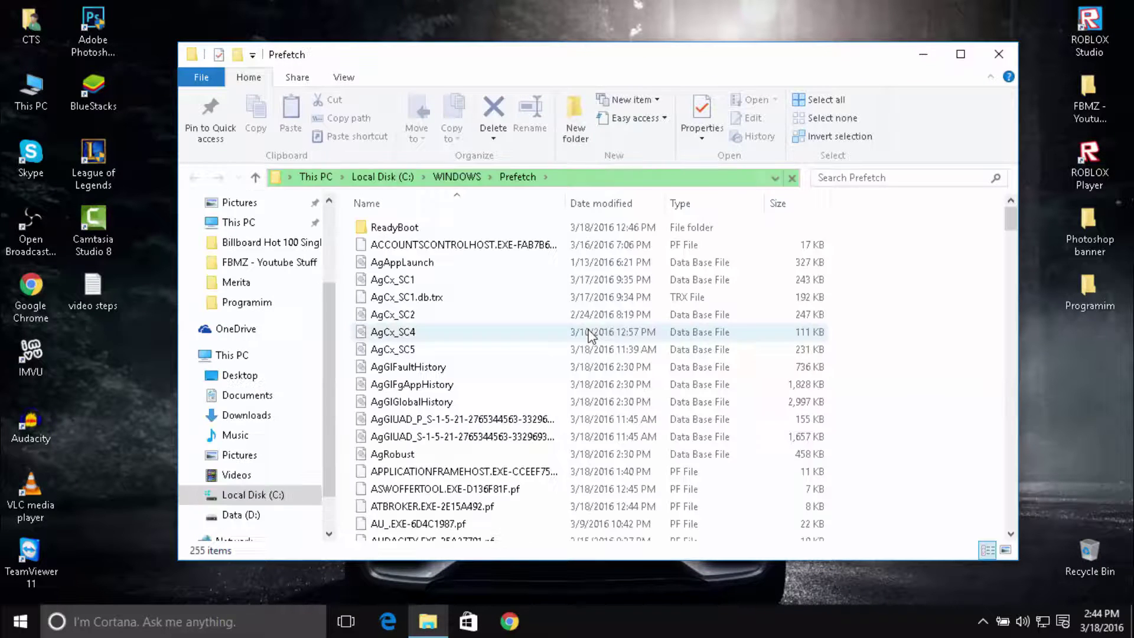
click(459, 314)
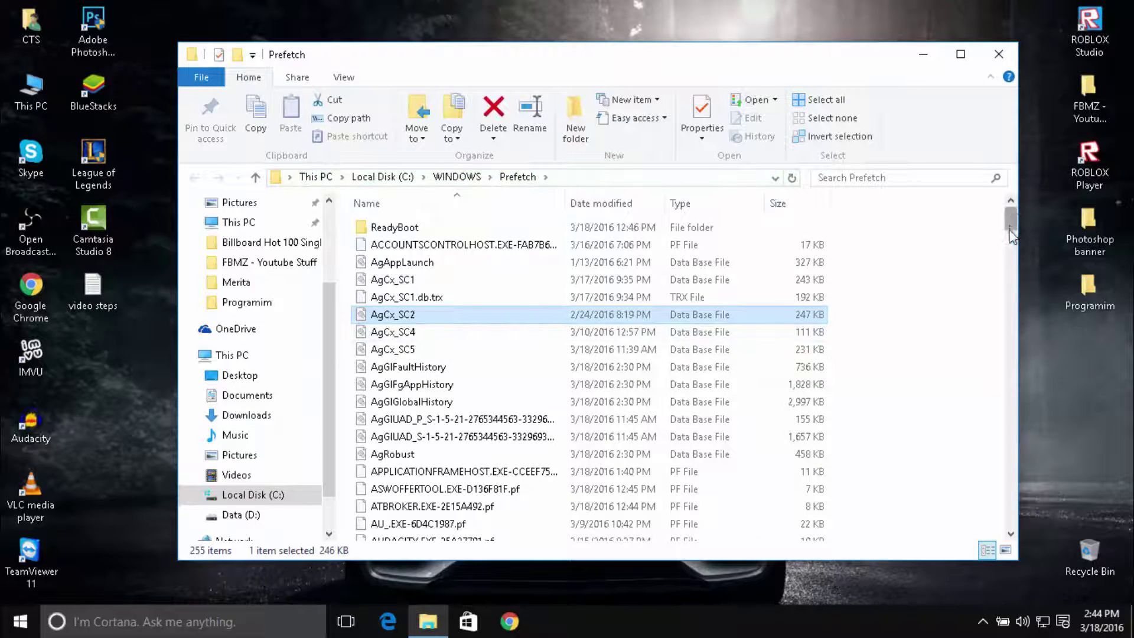
drag(1016, 220, 1012, 522)
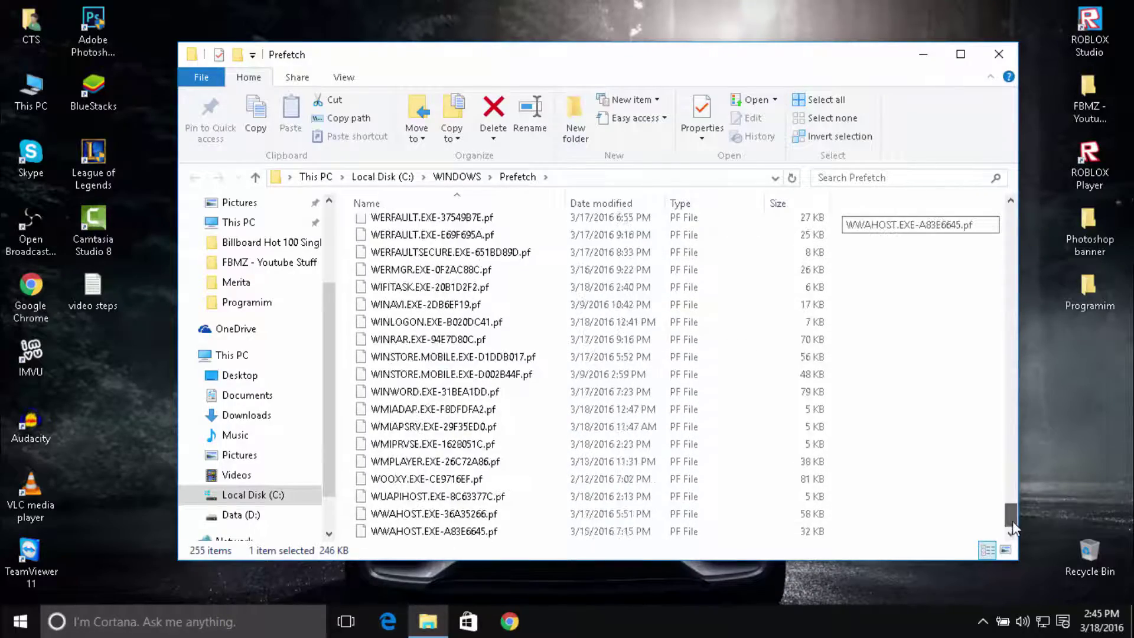
drag(1012, 521, 1015, 212)
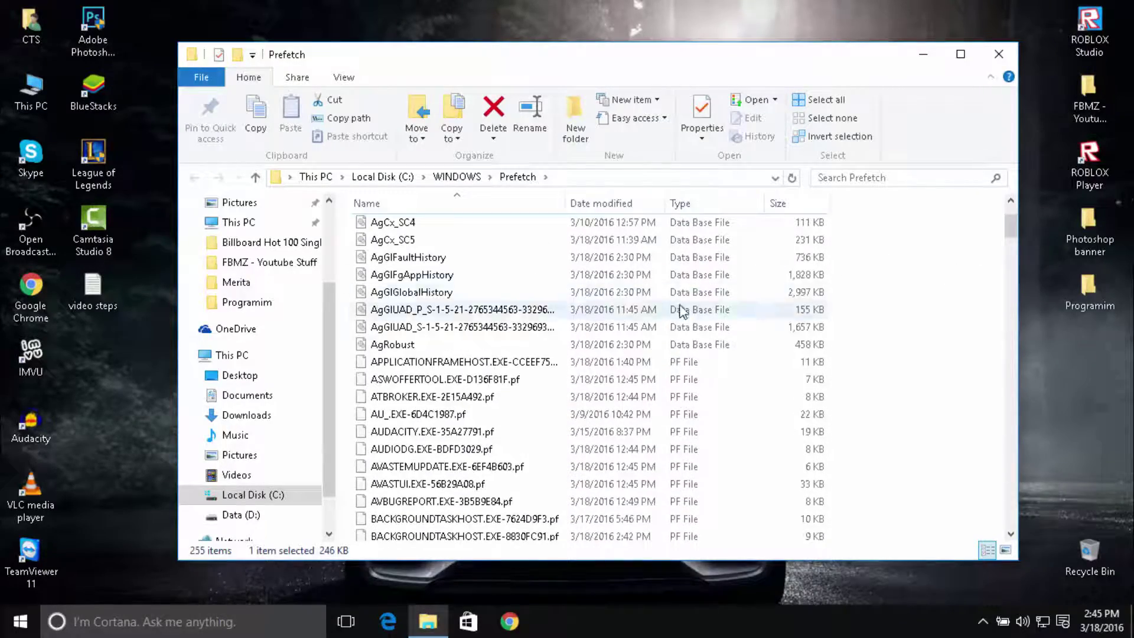
scroll(683, 312, up, 2)
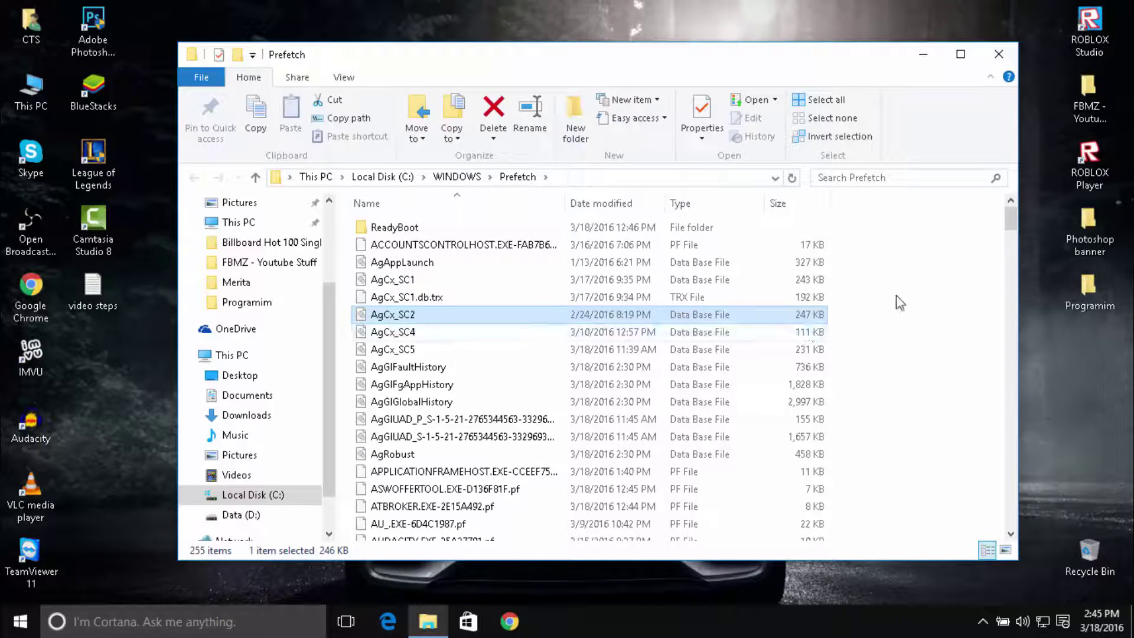
Delete all 255 Prefetch items to the Recycle Bin, skipping the files still in use
key(ctrl+a)
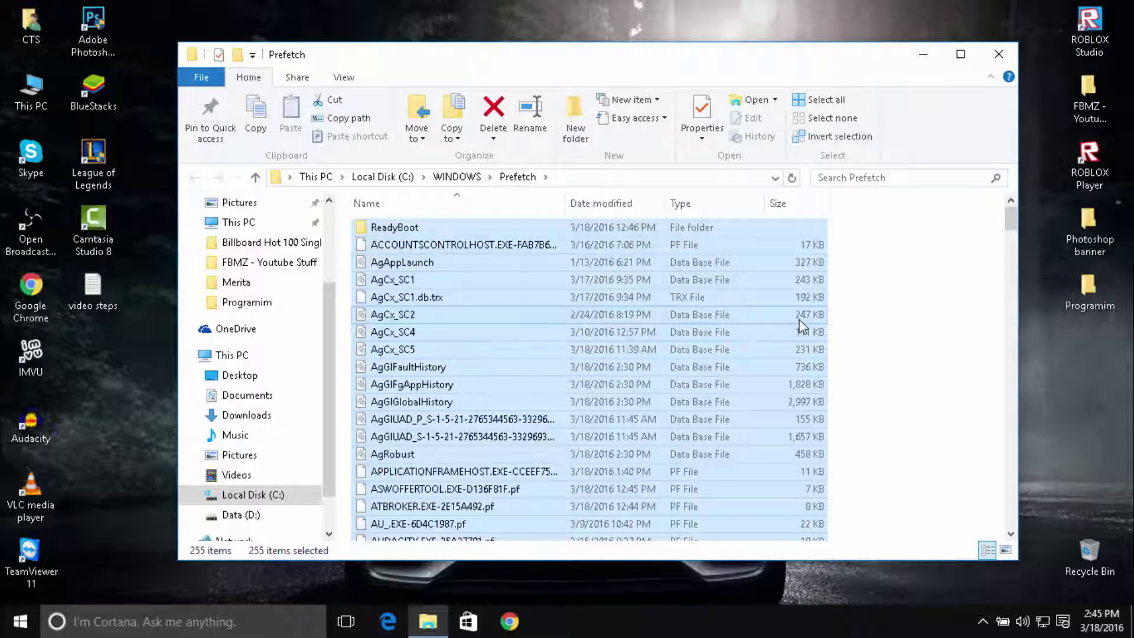
key(Delete)
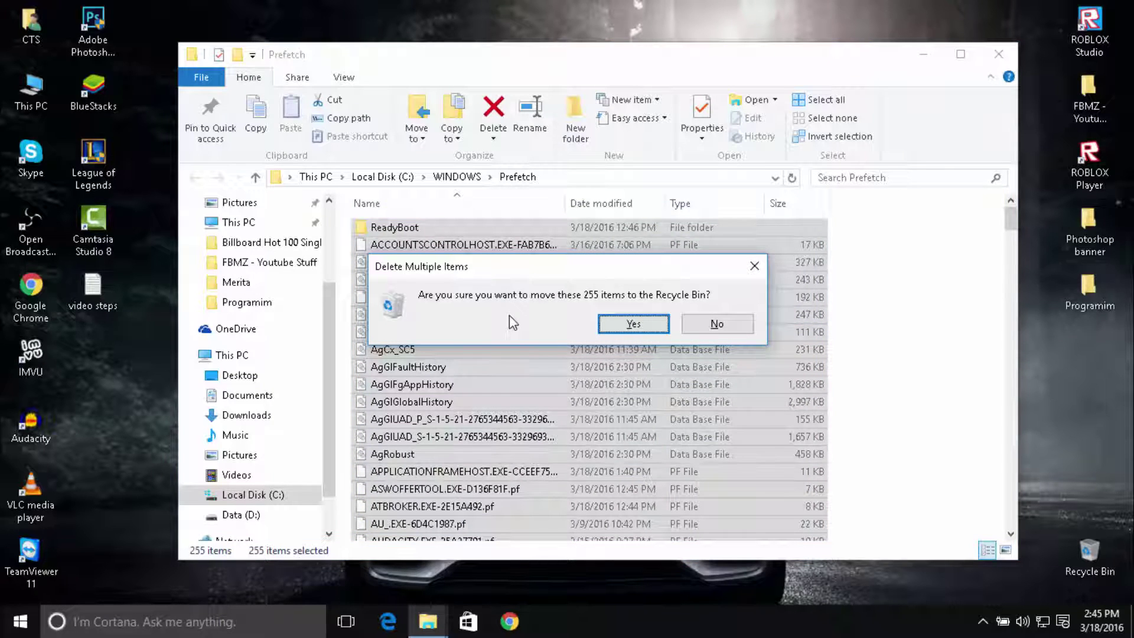
click(632, 324)
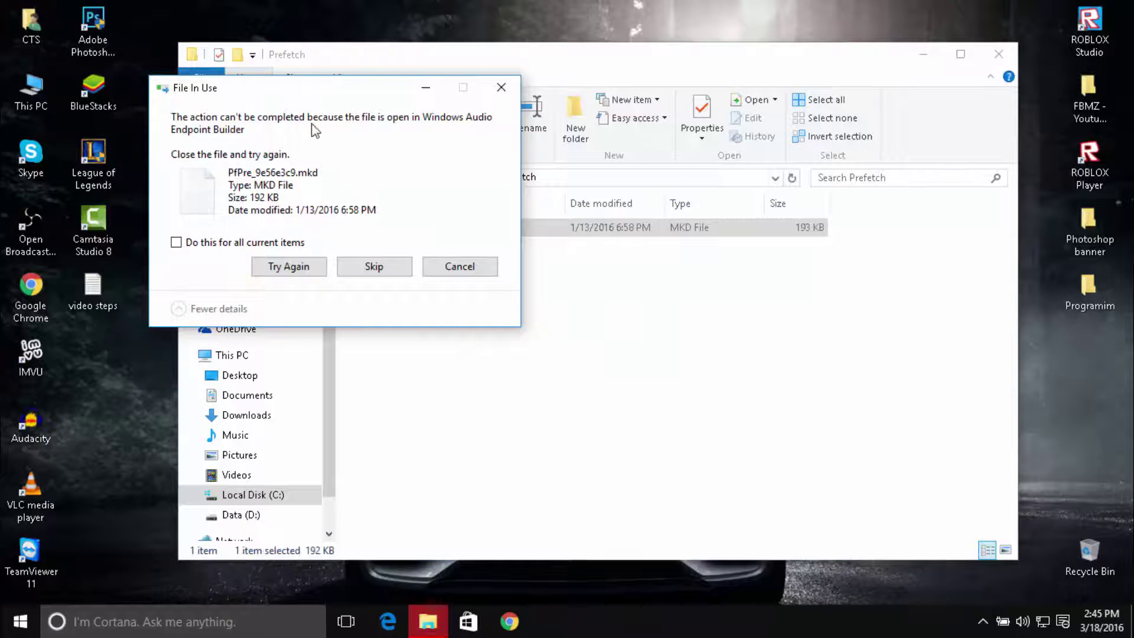
drag(357, 95, 517, 151)
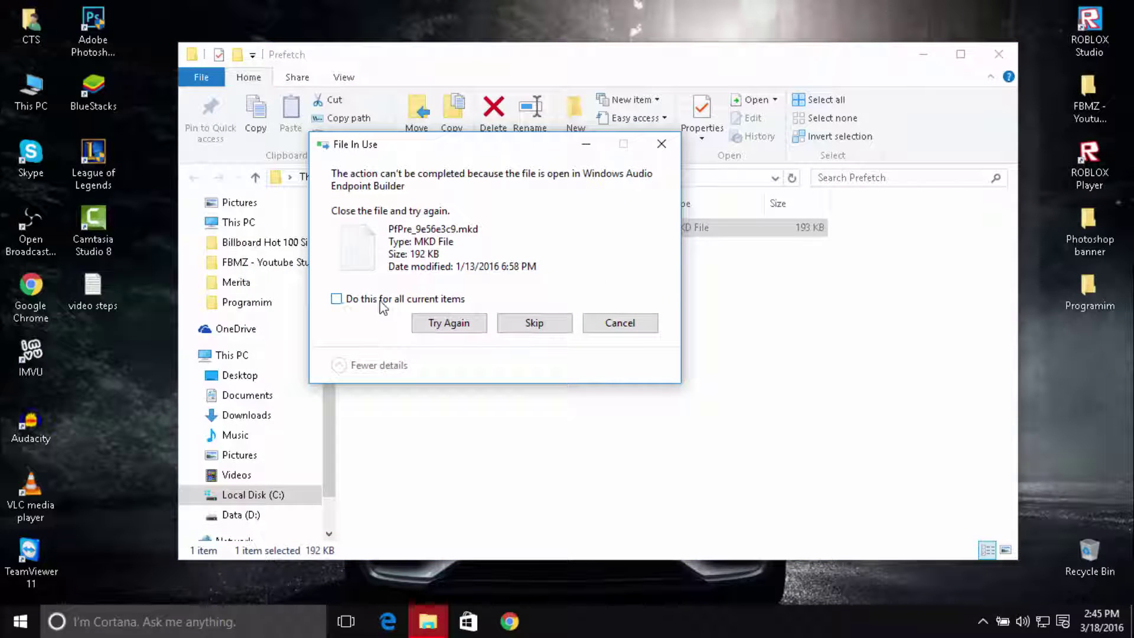
click(377, 304)
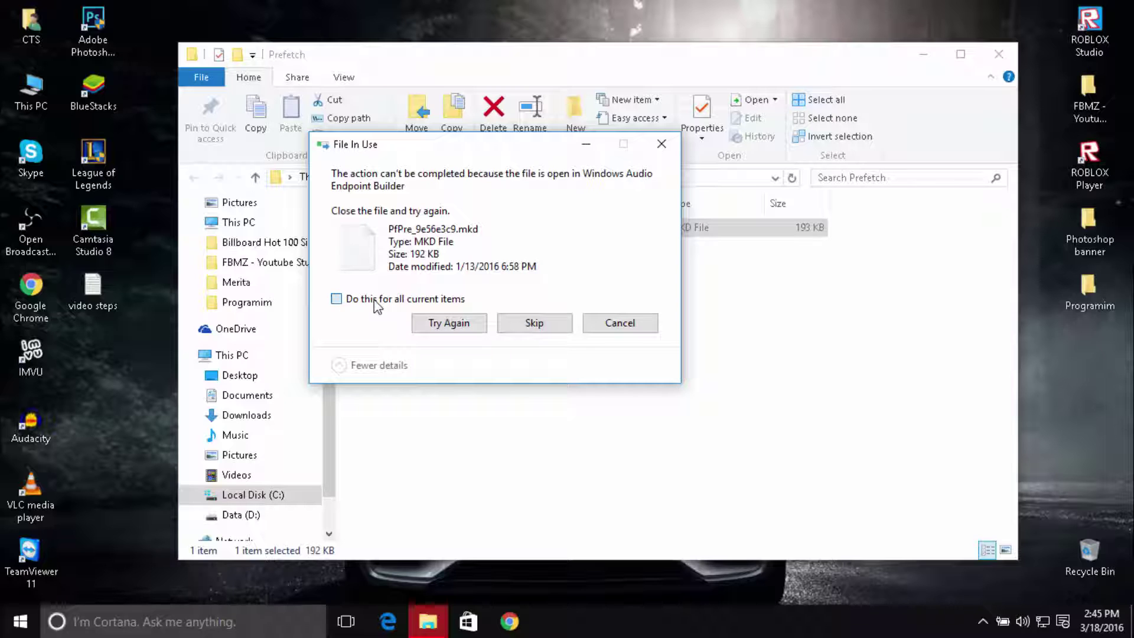
click(551, 324)
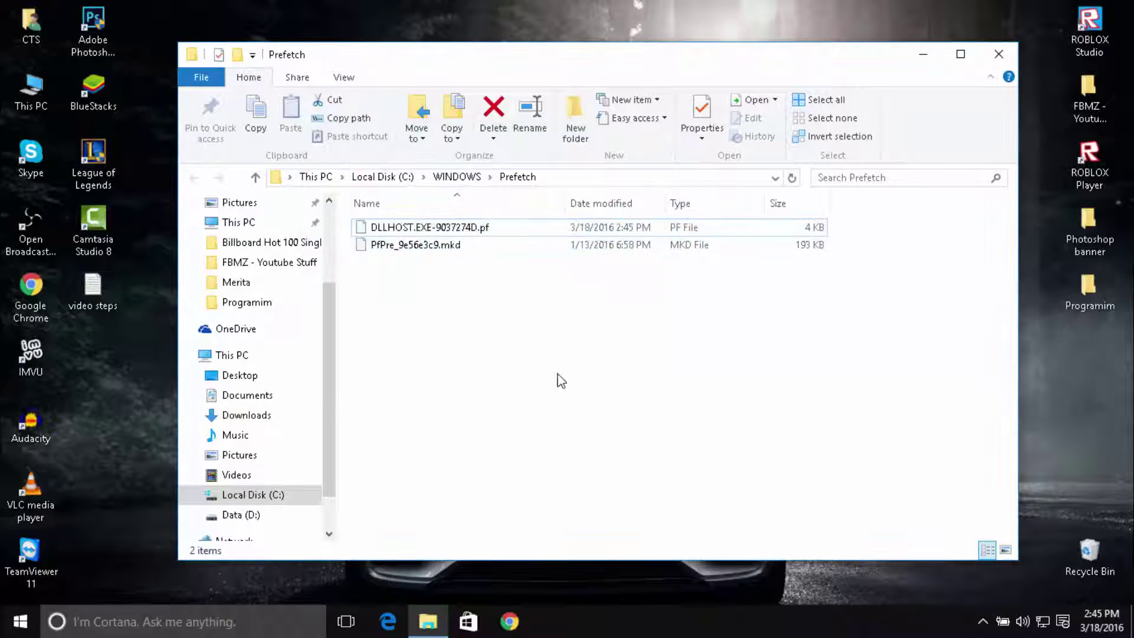
click(999, 54)
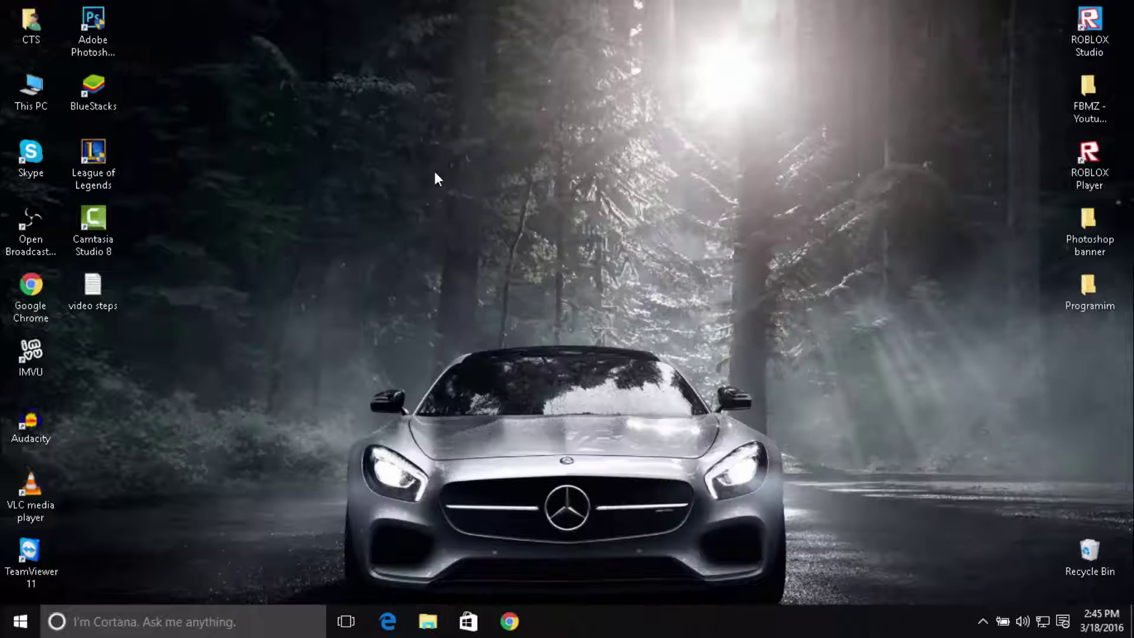